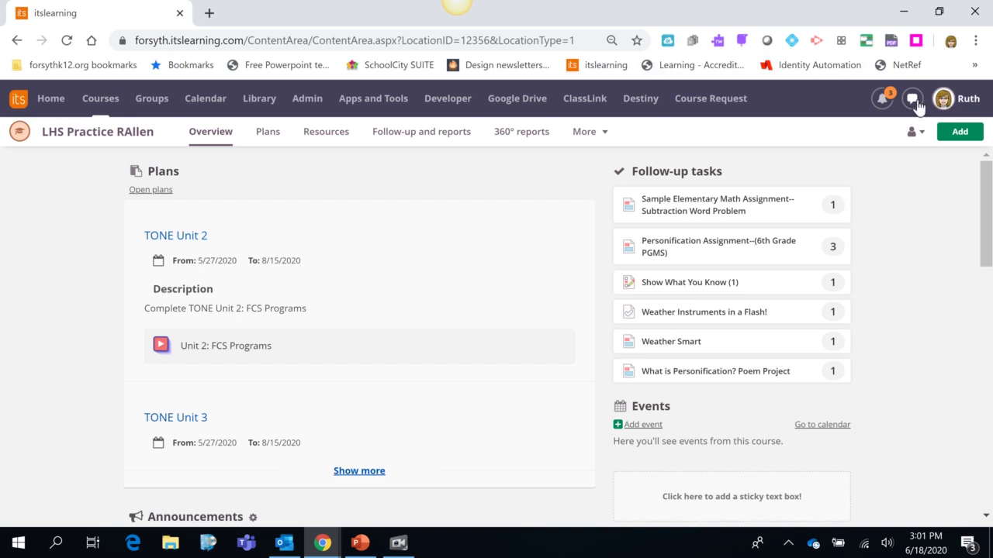
# Step: Open the recent messages dropdown from the header speech-bubble icon
pyautogui.click(913, 101)
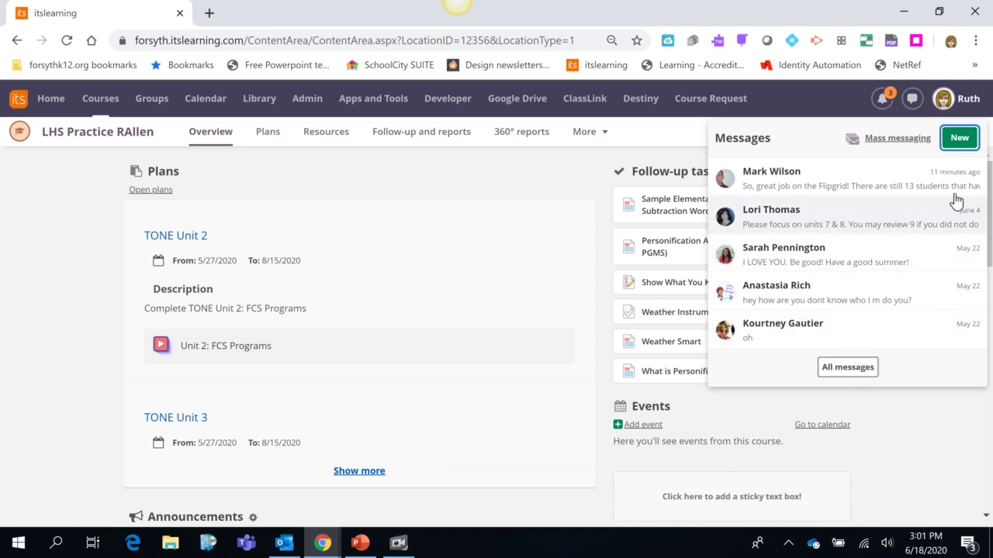
# Step: Send a new 'Hello' message to NFHS Student without attaching any file
pyautogui.click(966, 145)
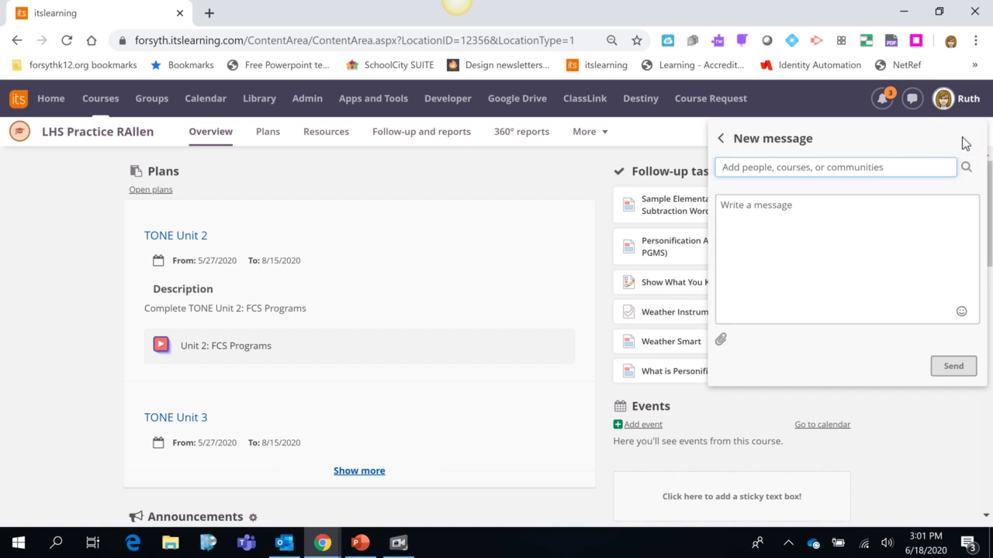
pyautogui.write('nf')
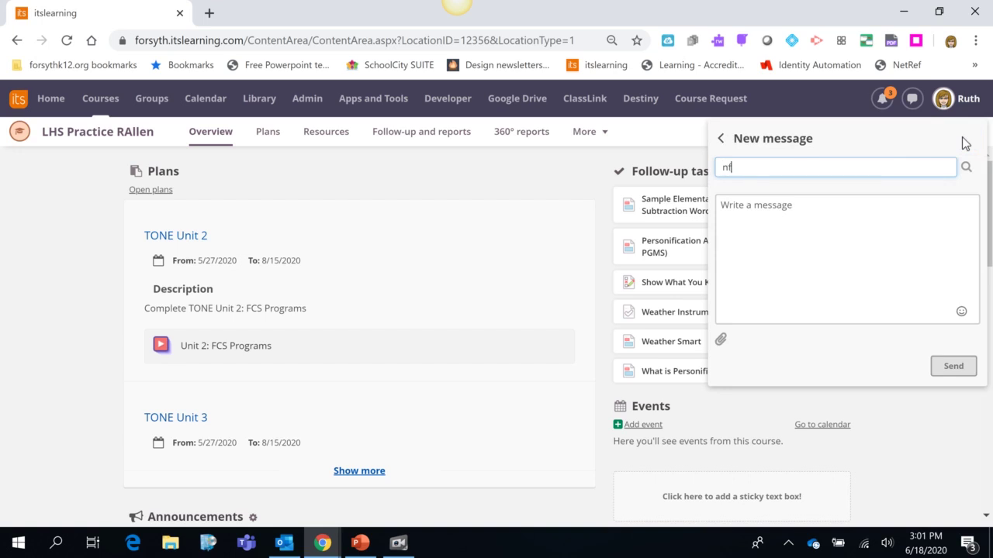
pyautogui.write('hs')
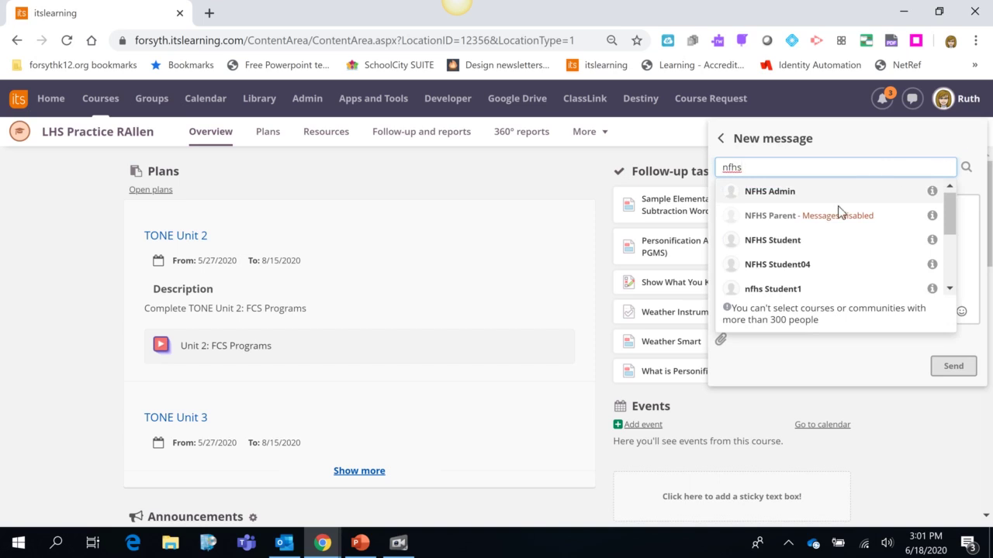
pyautogui.click(799, 242)
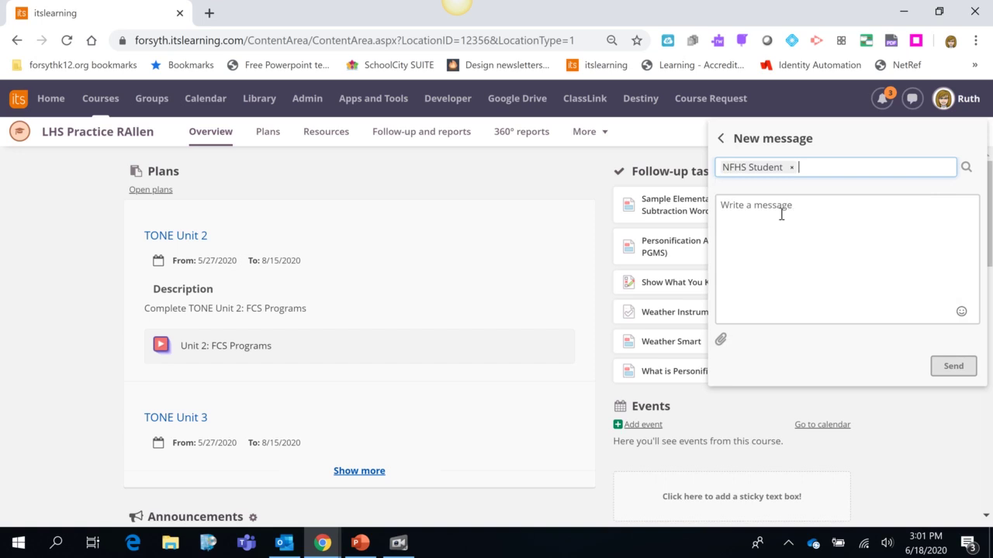
pyautogui.write('Hello')
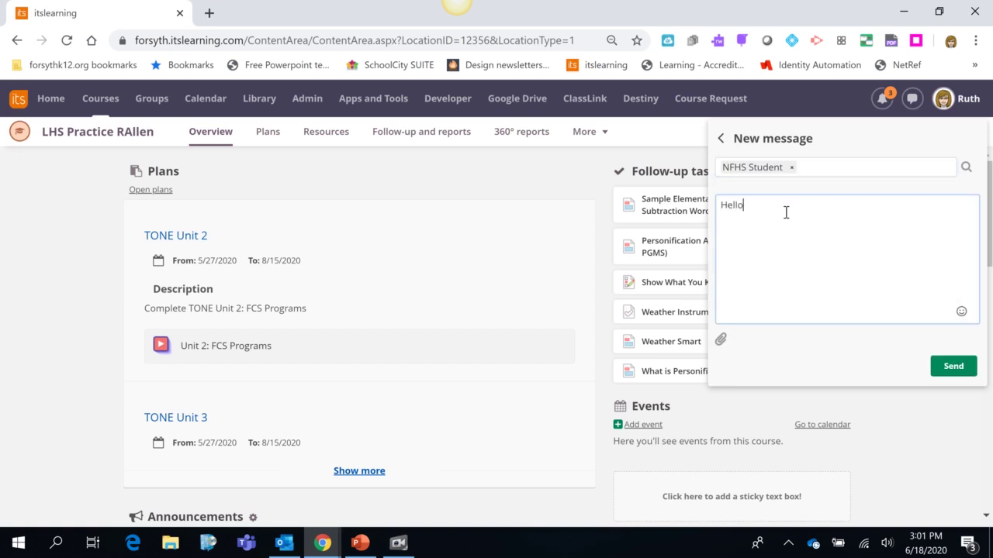
pyautogui.click(724, 346)
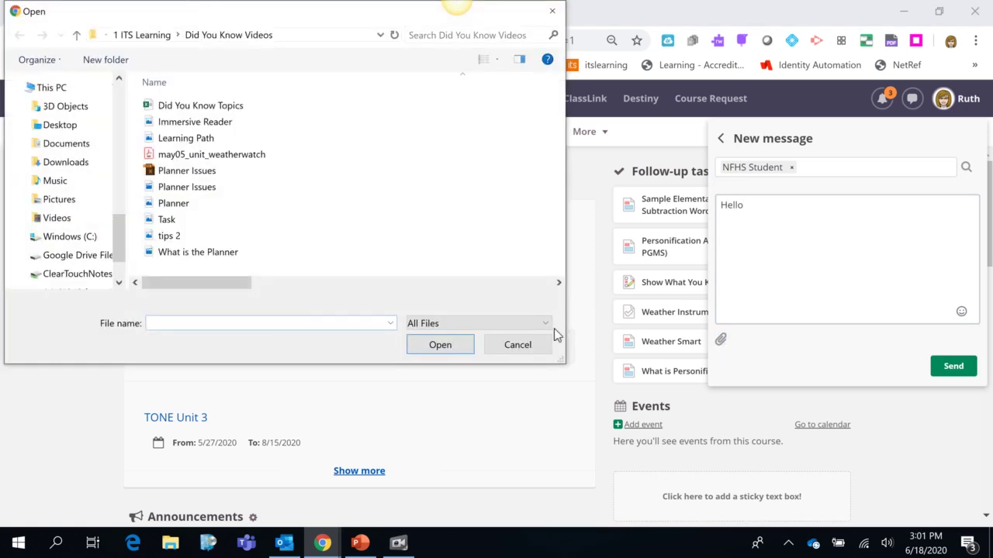
pyautogui.click(524, 344)
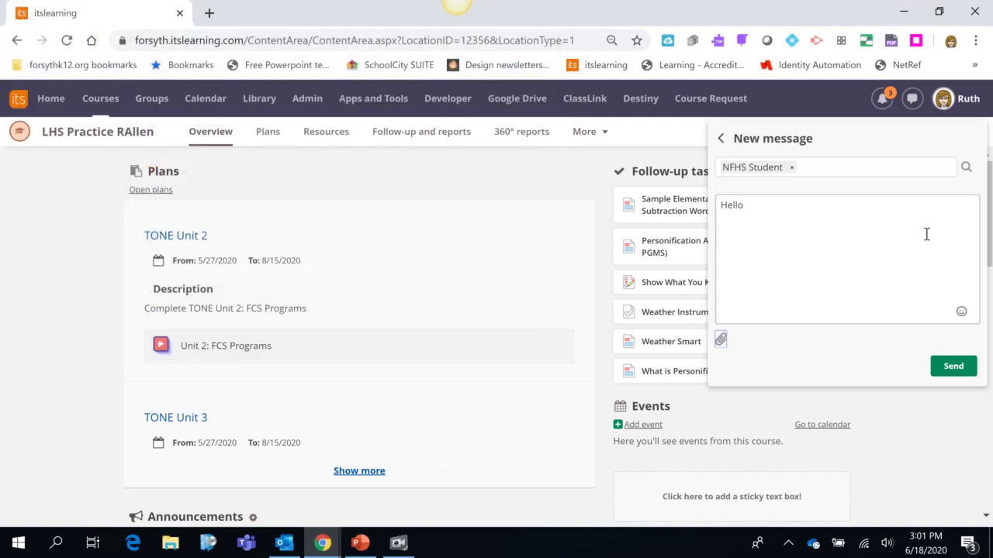
pyautogui.click(950, 369)
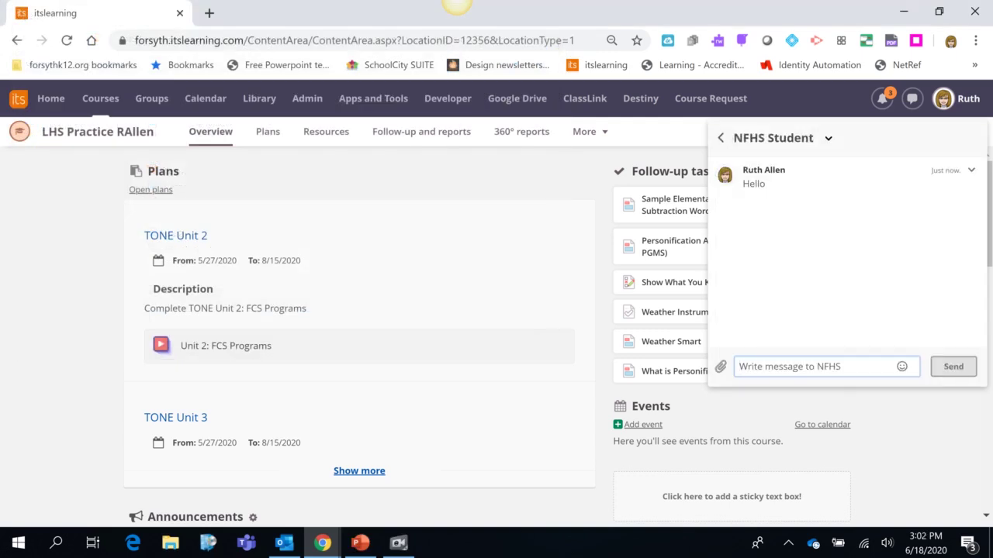
pyautogui.moveTo(322, 543)
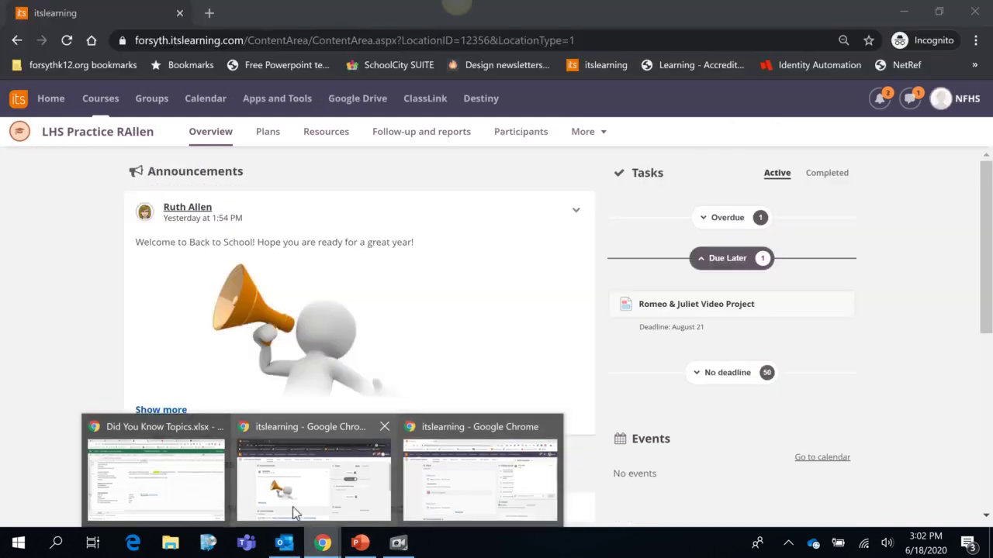
pyautogui.click(295, 512)
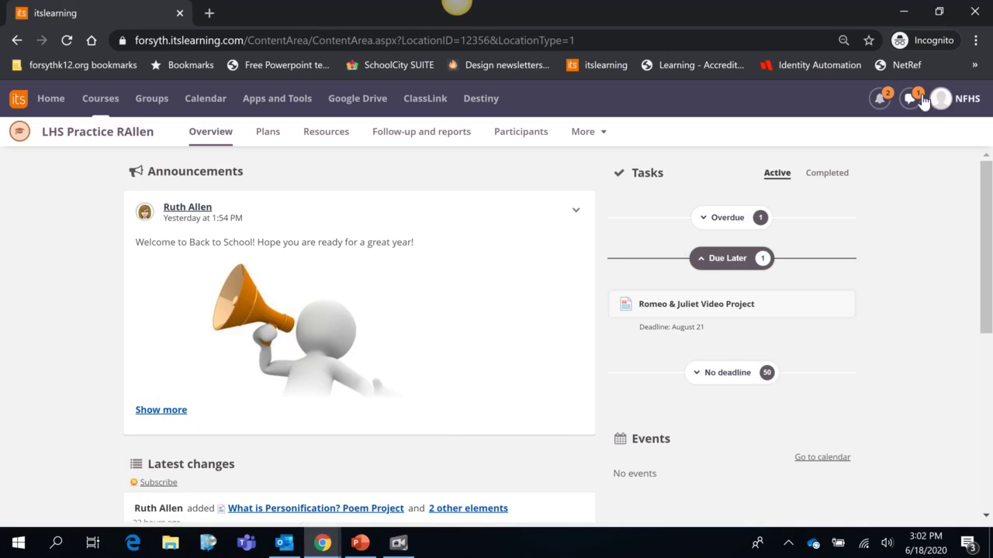
pyautogui.click(921, 98)
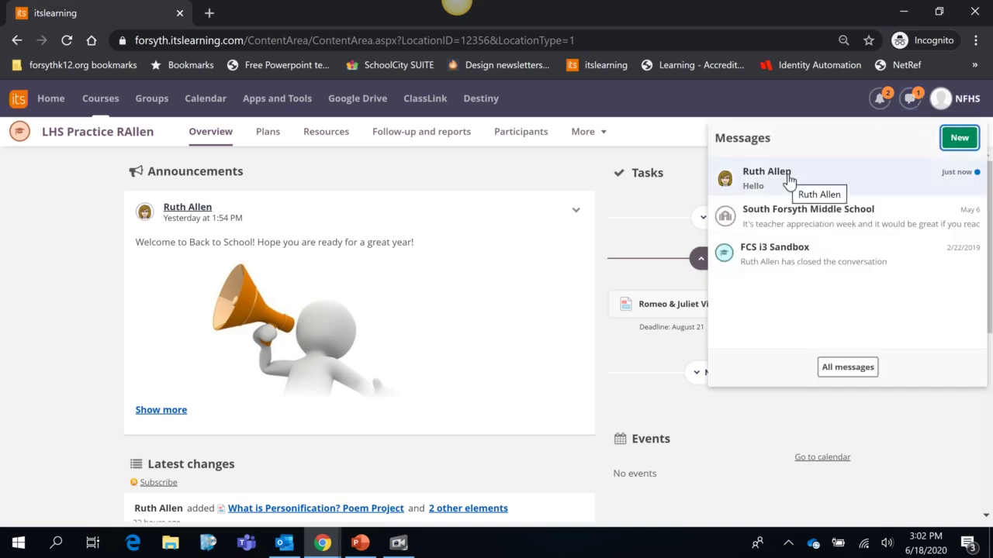
pyautogui.click(843, 374)
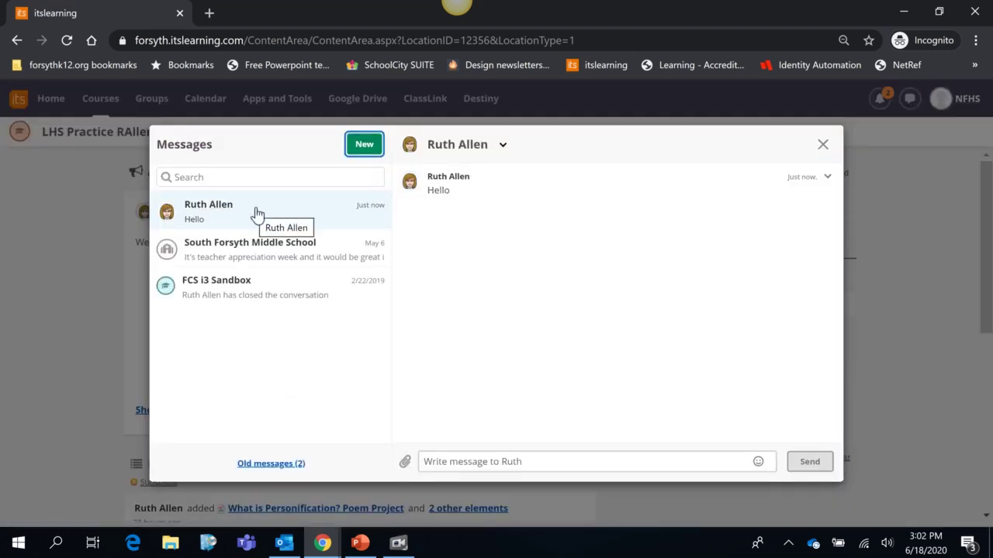
pyautogui.click(261, 284)
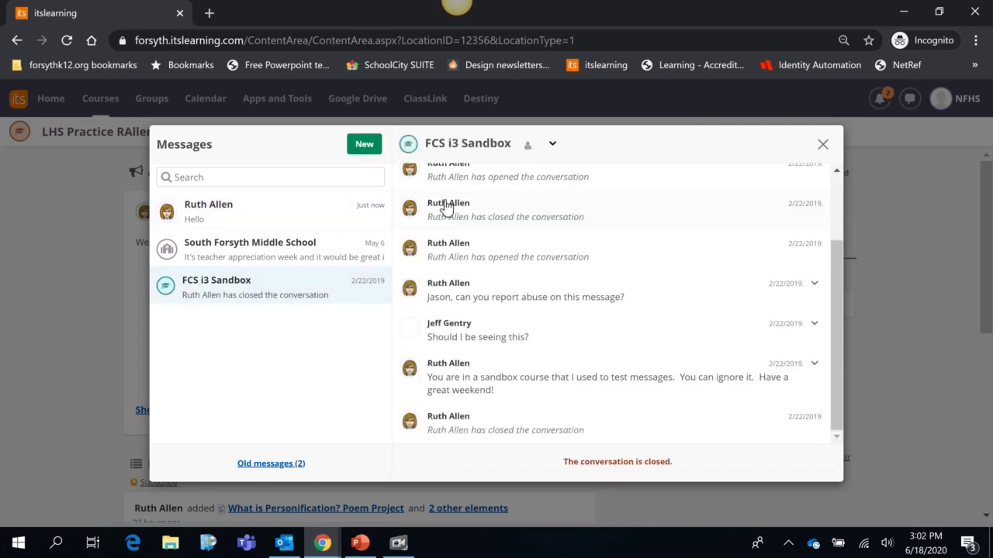
pyautogui.click(303, 221)
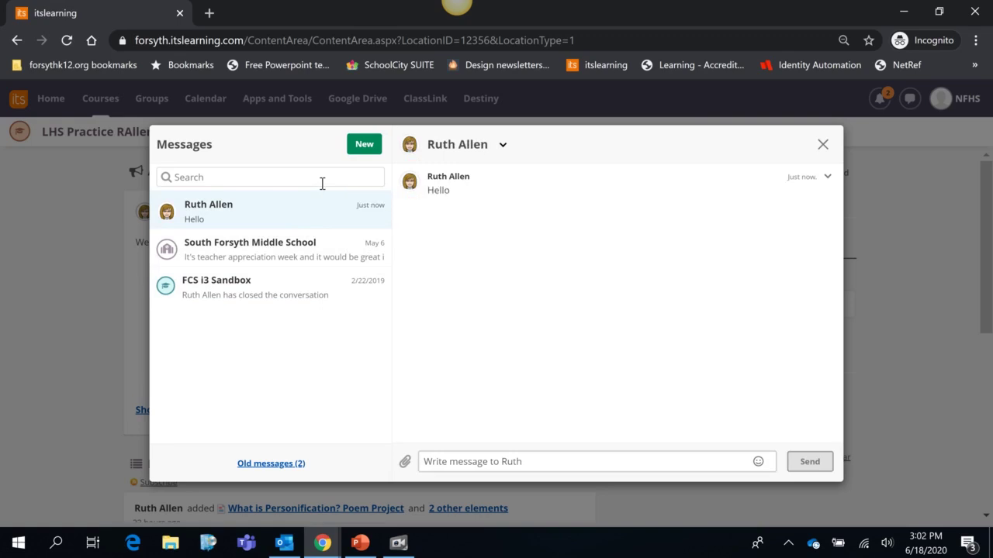
# Step: Filter the student's messages to Unread, then clear that filter
pyautogui.click(322, 178)
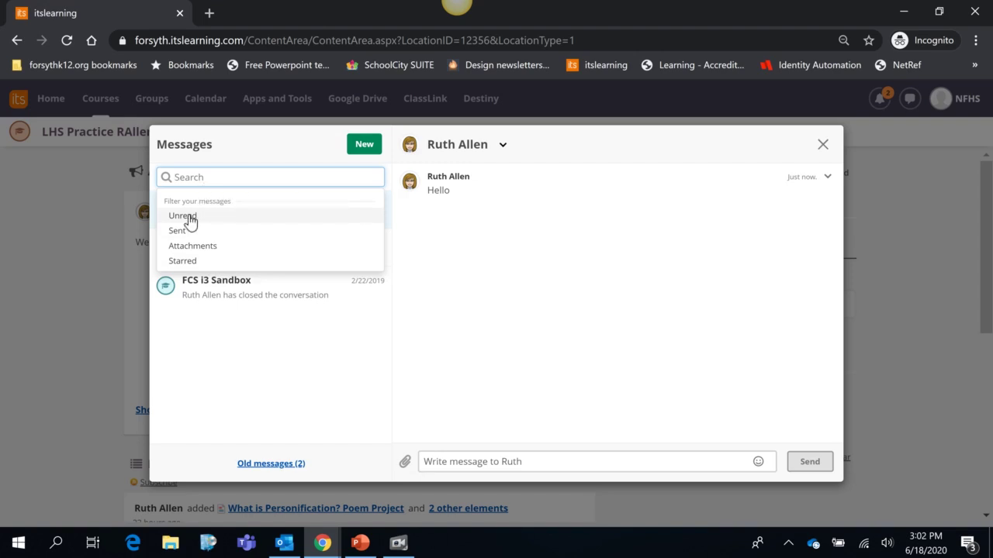
pyautogui.click(187, 217)
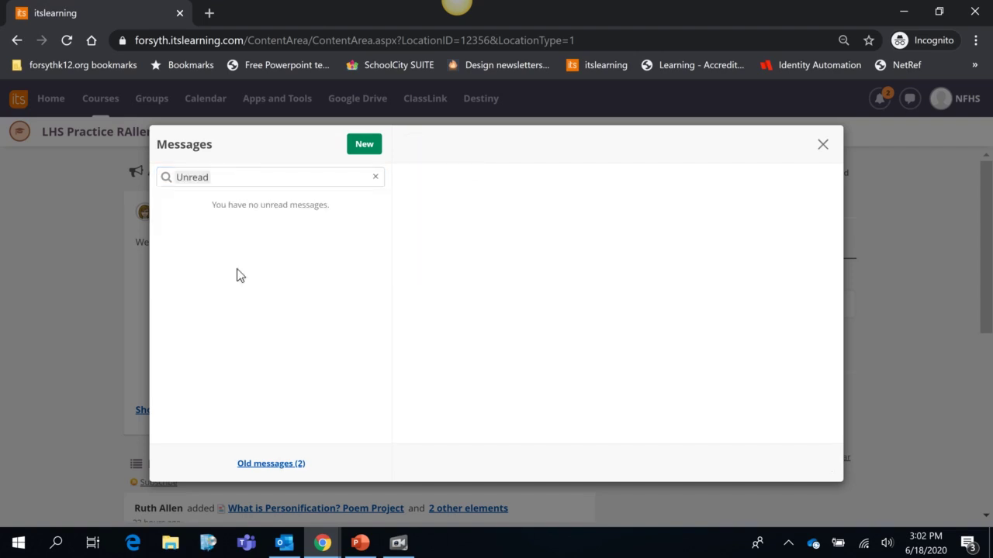
pyautogui.click(376, 178)
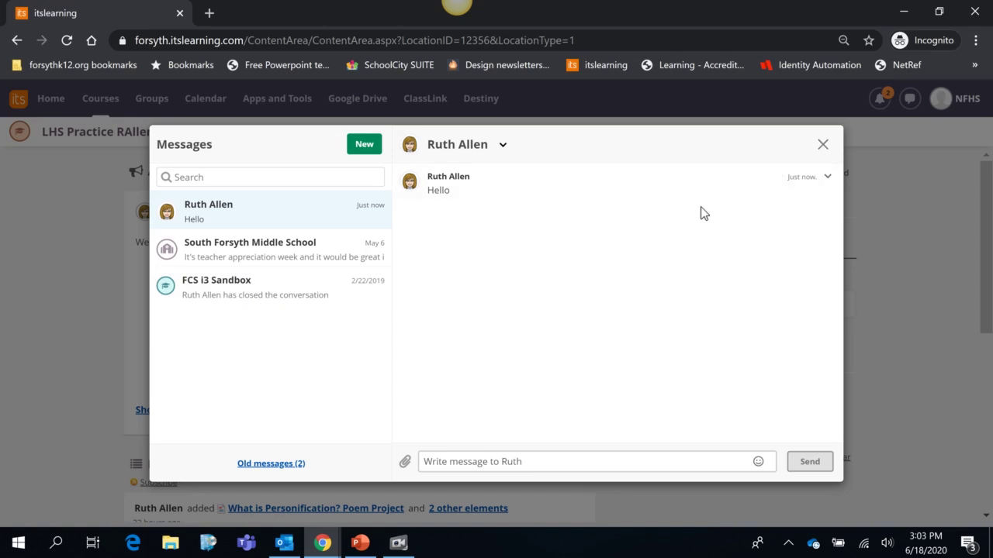
pyautogui.moveTo(620, 184)
pyautogui.click(781, 178)
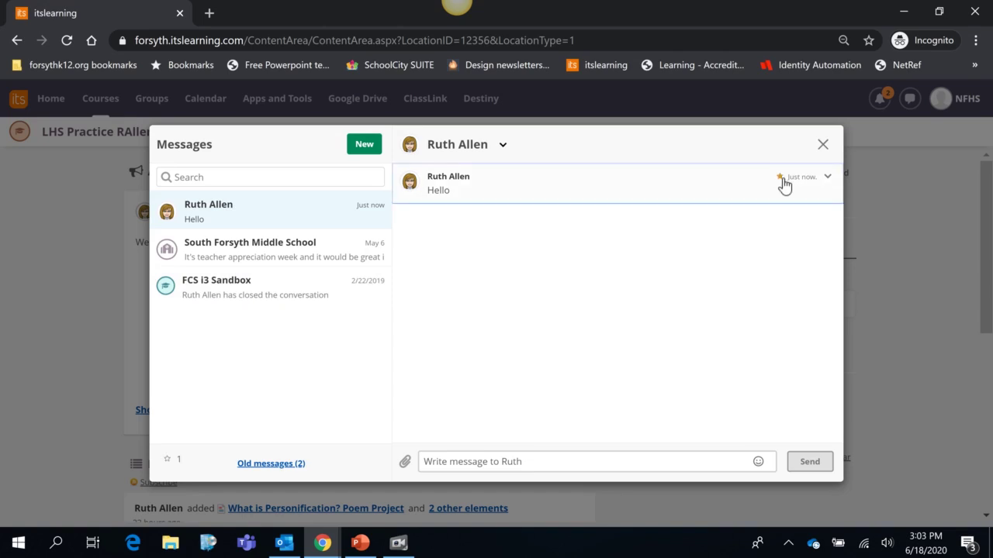
pyautogui.click(318, 178)
pyautogui.click(191, 261)
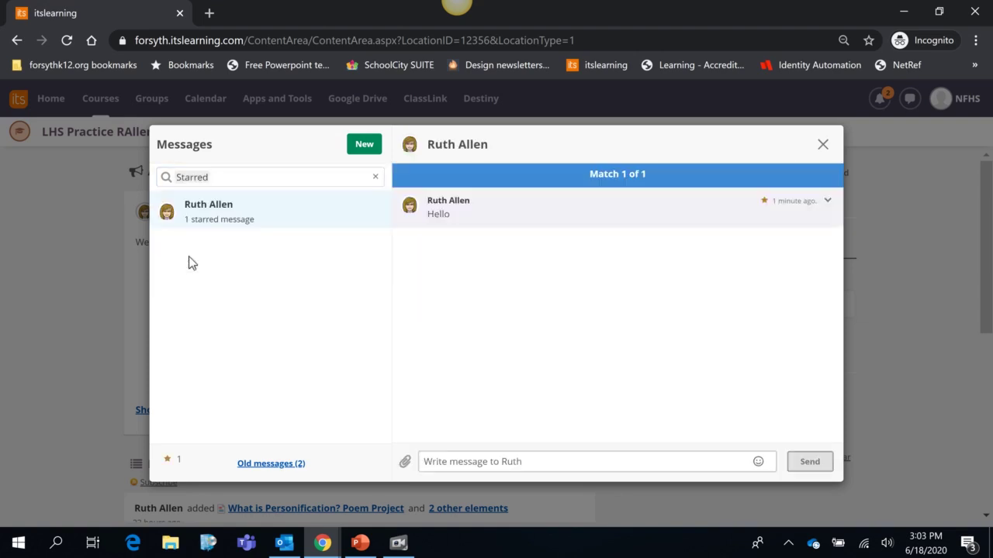
pyautogui.click(822, 145)
pyautogui.moveTo(322, 543)
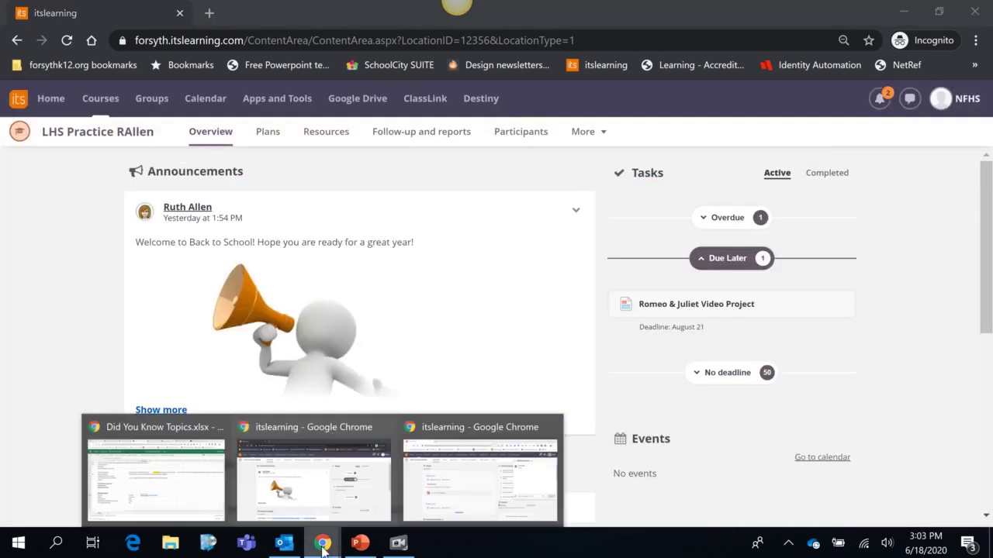
# Step: Return to the teacher's window and close the NFHS Student chat
pyautogui.click(439, 504)
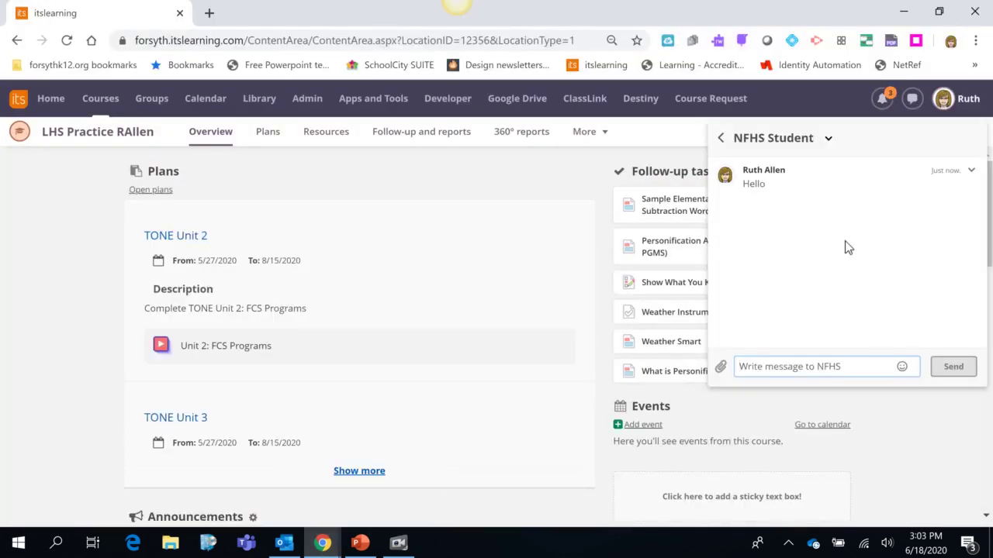
pyautogui.click(943, 461)
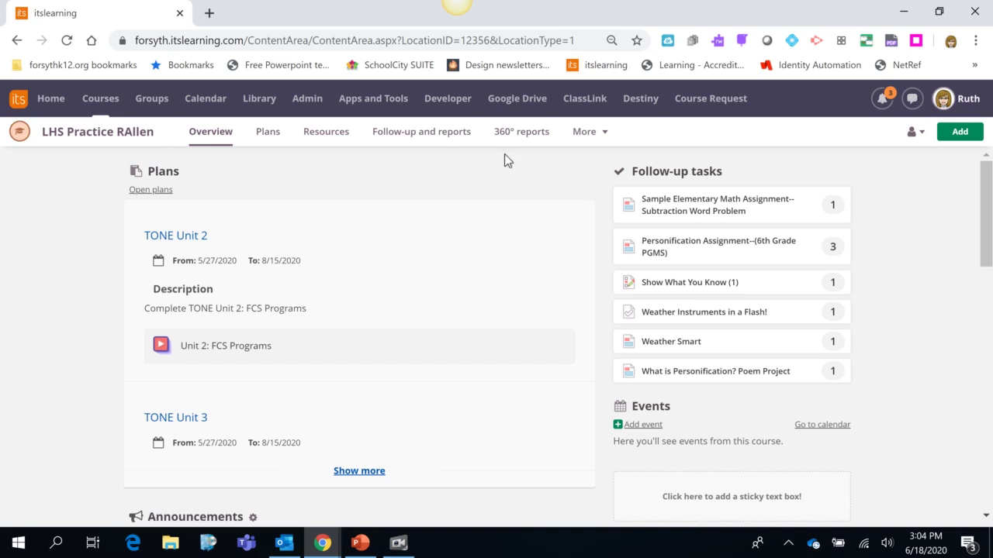
# Step: From the Participants page, start a message to all seven participants, confirming individual delivery
pyautogui.click(596, 134)
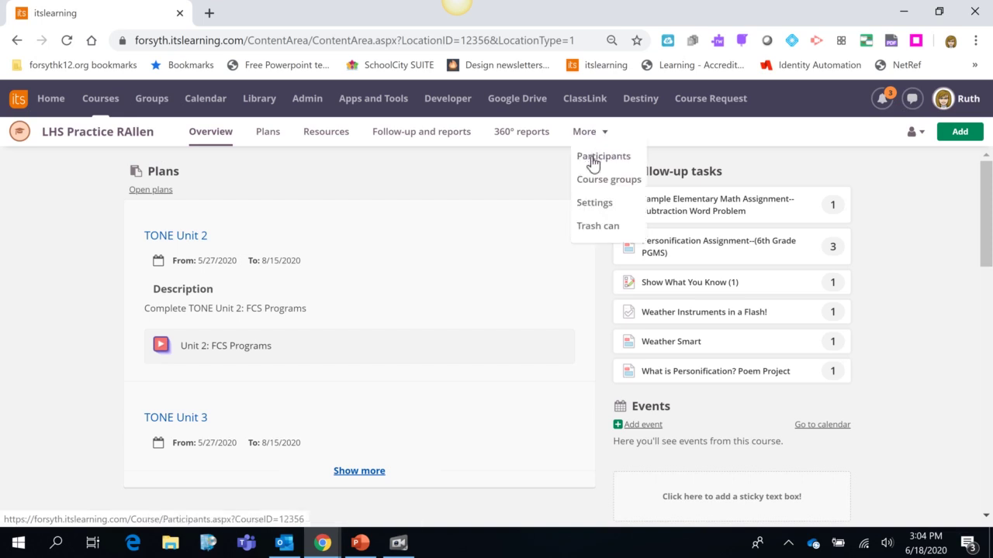
pyautogui.click(594, 162)
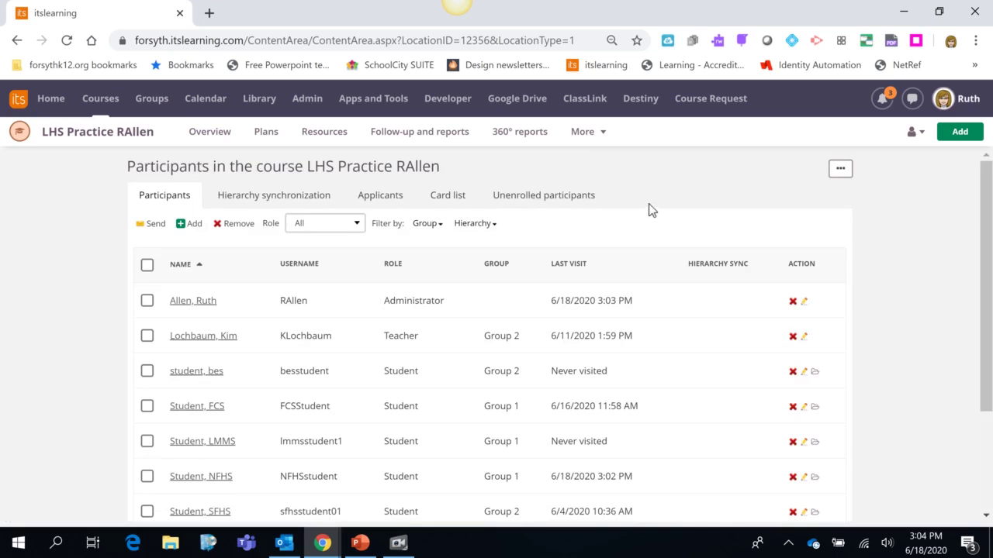
pyautogui.scroll(-2, 651, 210)
pyautogui.scroll(2, 652, 210)
pyautogui.click(156, 225)
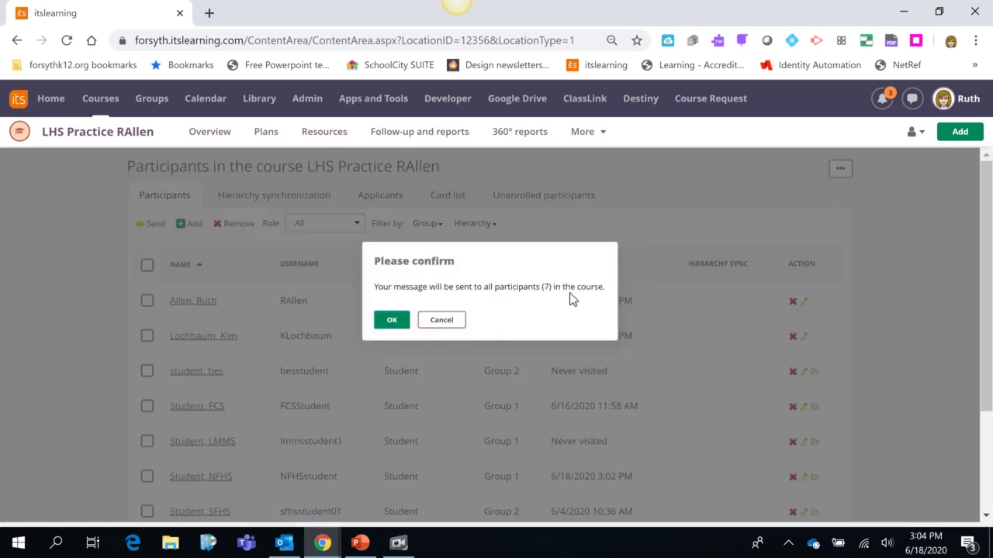
pyautogui.click(392, 321)
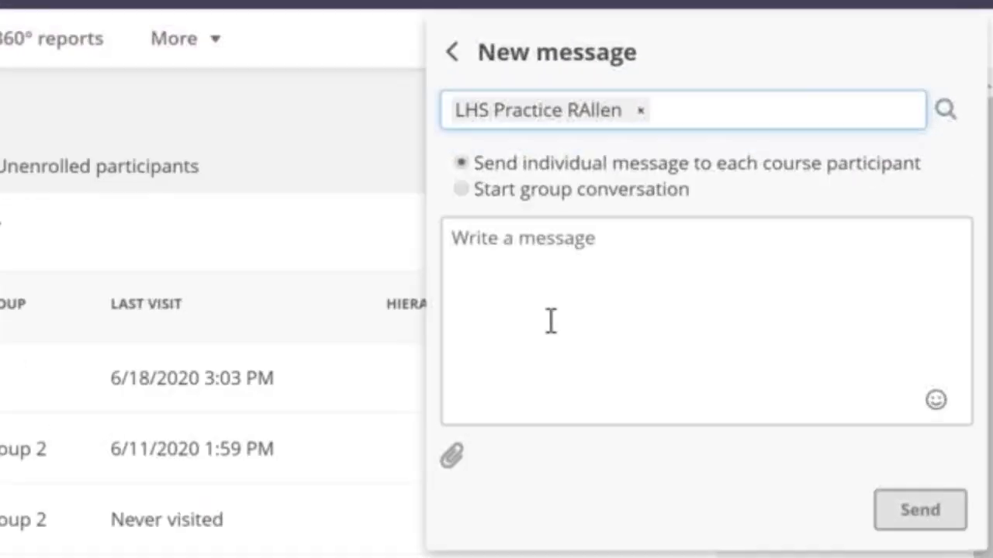
# Step: Write 'Hello' and send it individually to every course participant
pyautogui.click(667, 112)
pyautogui.click(557, 266)
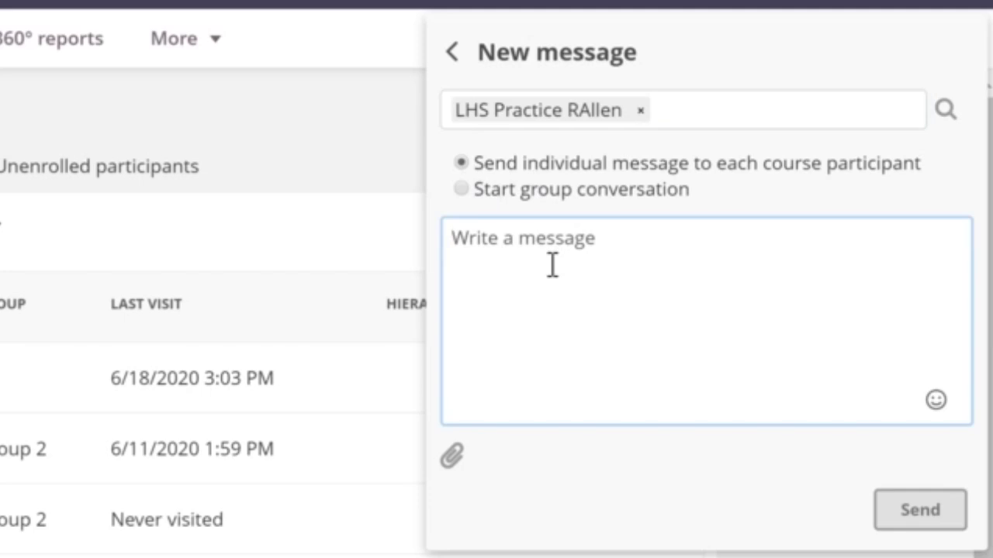
pyautogui.write('Hello')
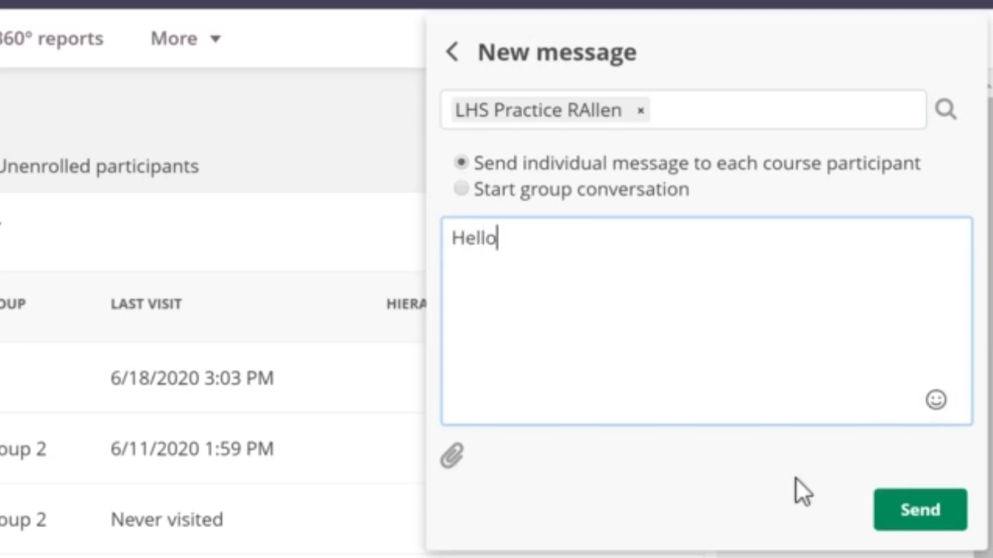
pyautogui.click(915, 514)
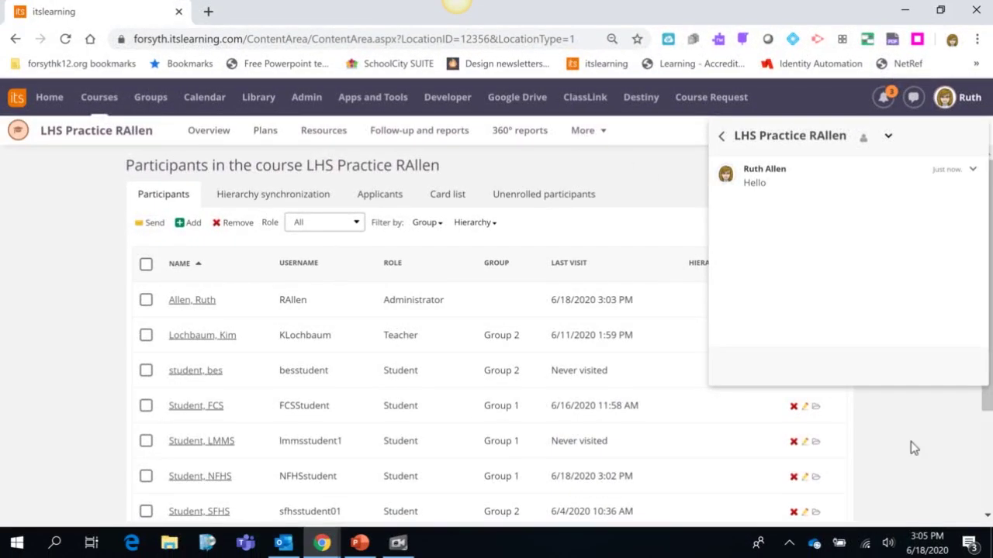
# Step: Close the course chat, then start a message to Group 1 from Course groups
pyautogui.click(904, 461)
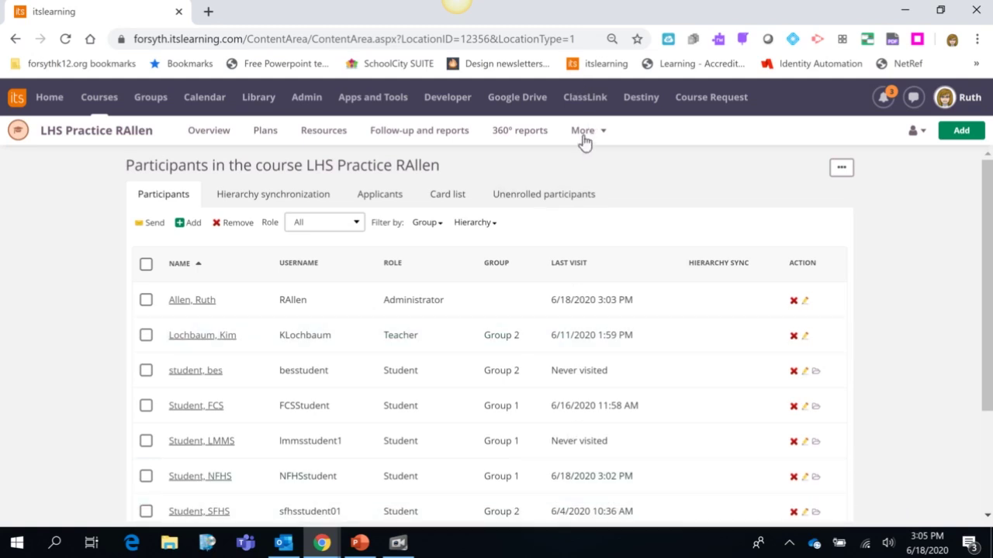
pyautogui.click(583, 138)
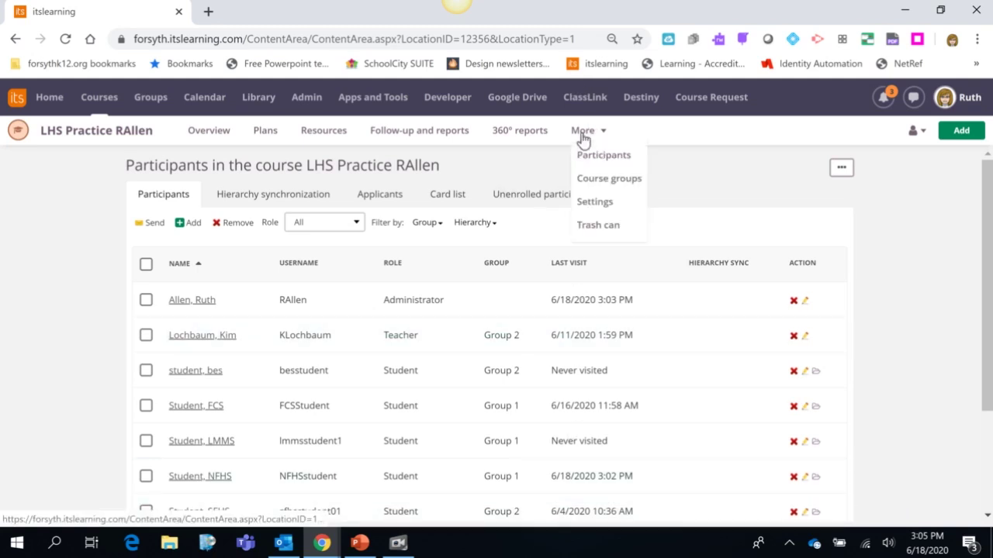
pyautogui.click(596, 184)
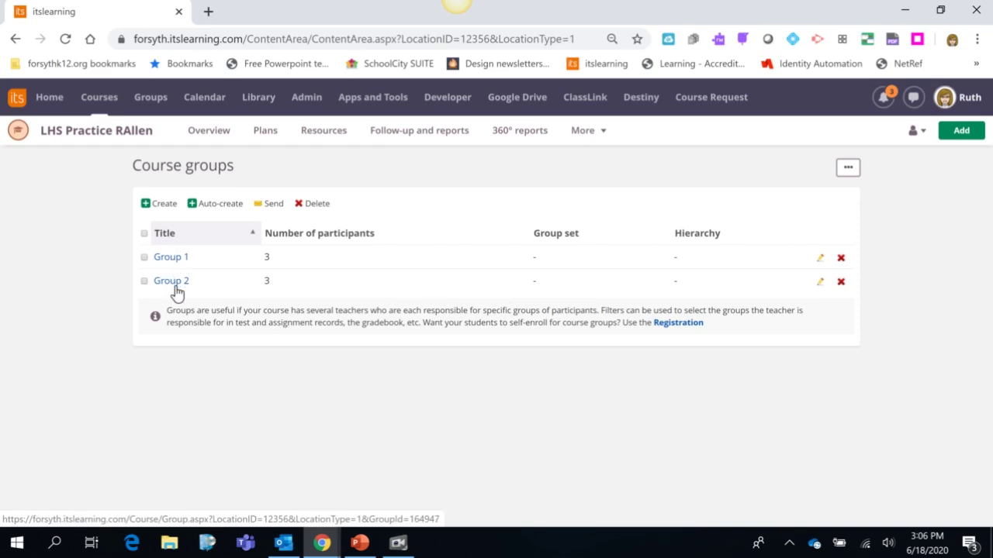
pyautogui.click(144, 257)
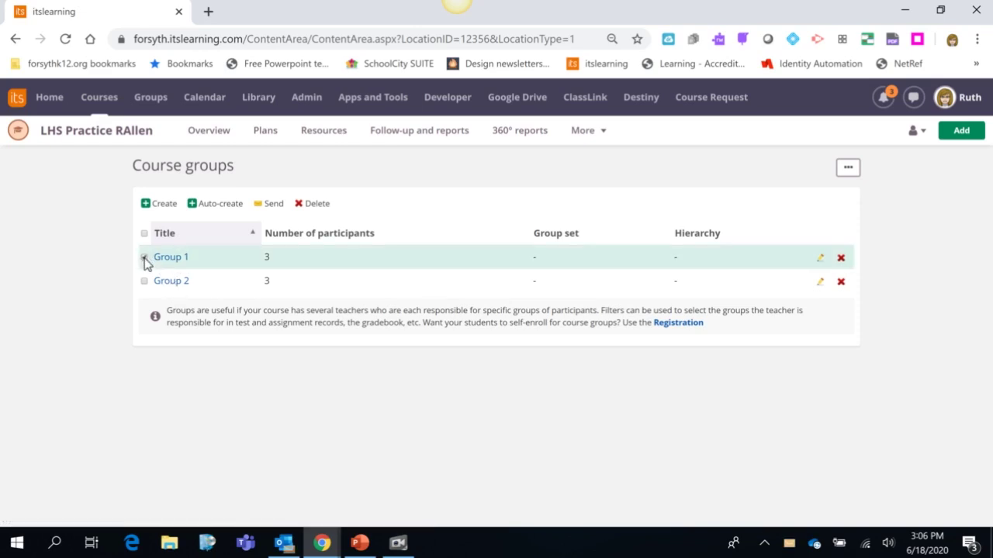
pyautogui.click(273, 205)
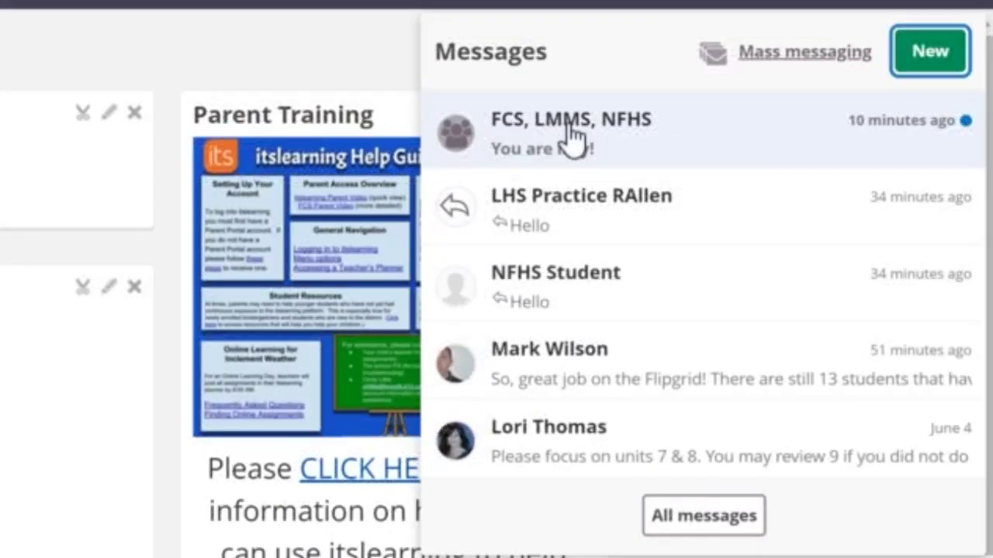
# Step: Open the FCS, LMMS, NFHS conversation and close it from its header options
pyautogui.click(573, 138)
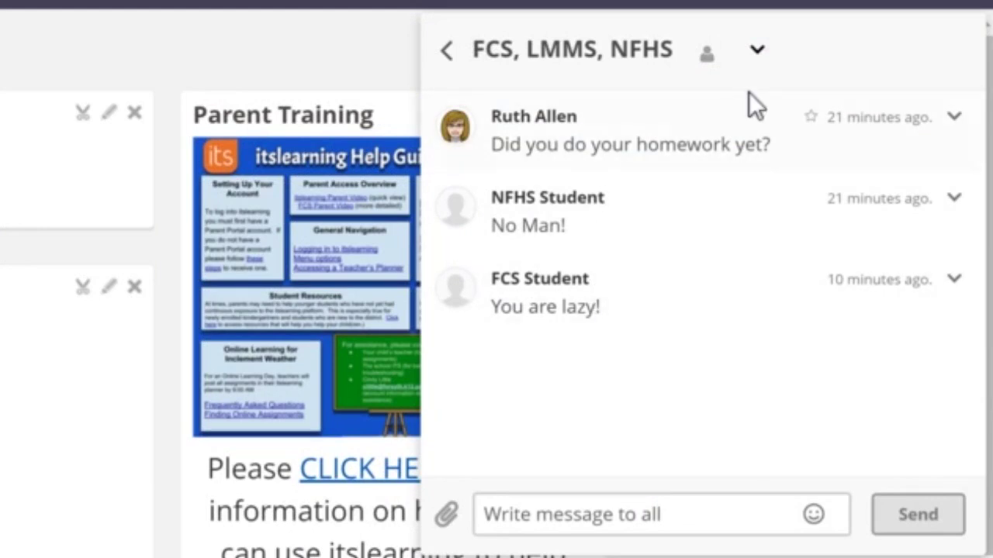
pyautogui.click(764, 52)
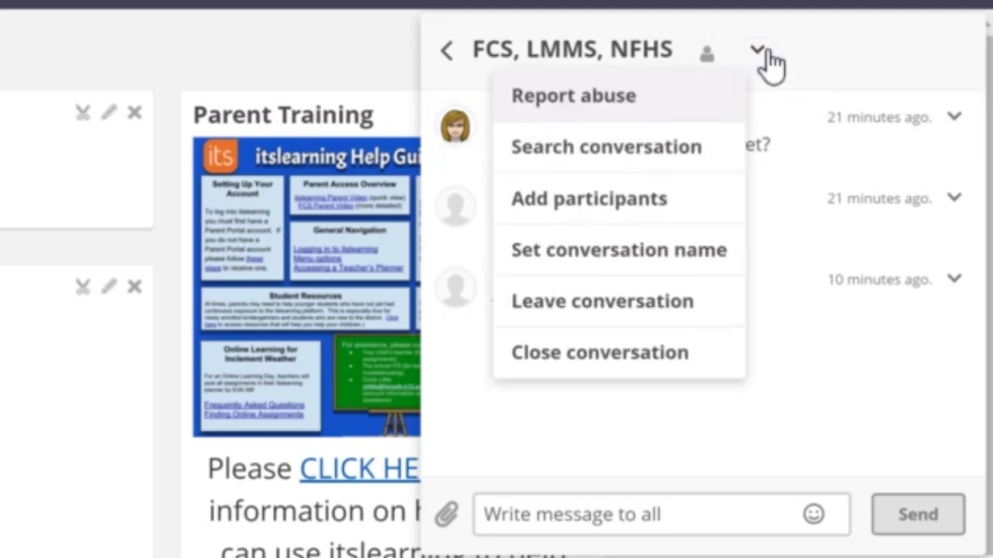
pyautogui.click(636, 355)
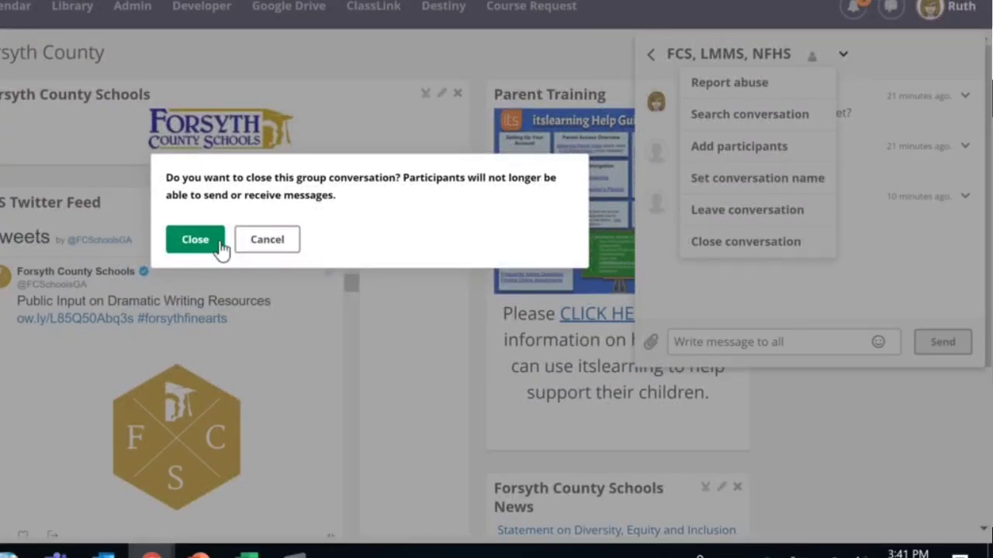
pyautogui.click(195, 240)
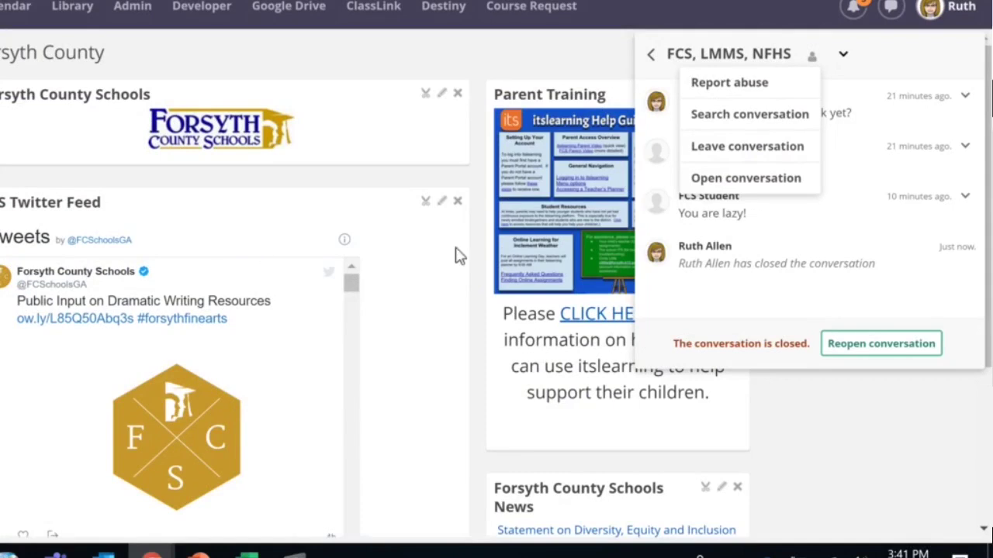